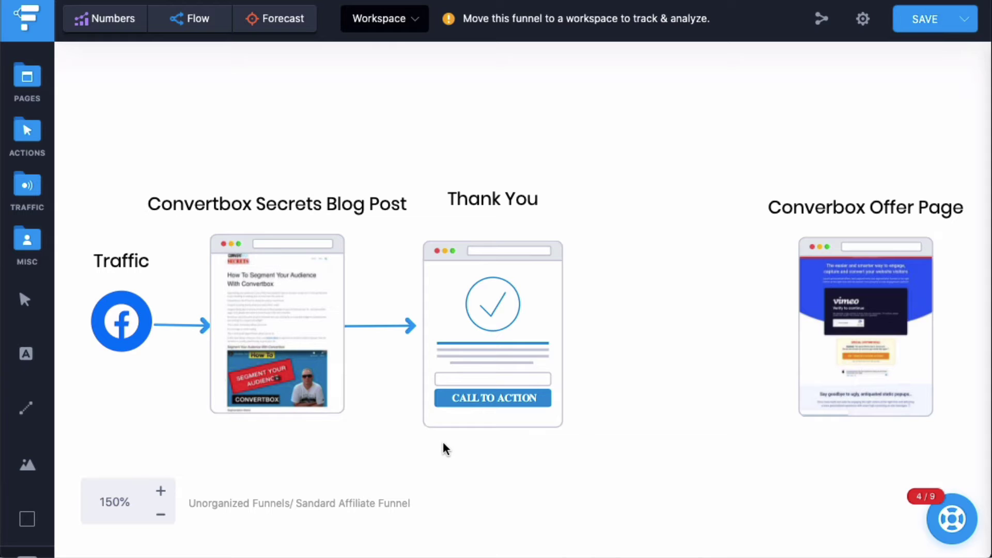
- Move the Thank You page closer to the Convertbox Secrets Blog Post, widening the gap before the Converbox Offer Page
{"action": "left_click_drag", "start_coordinate": [484, 357], "coordinate": [471, 357]}
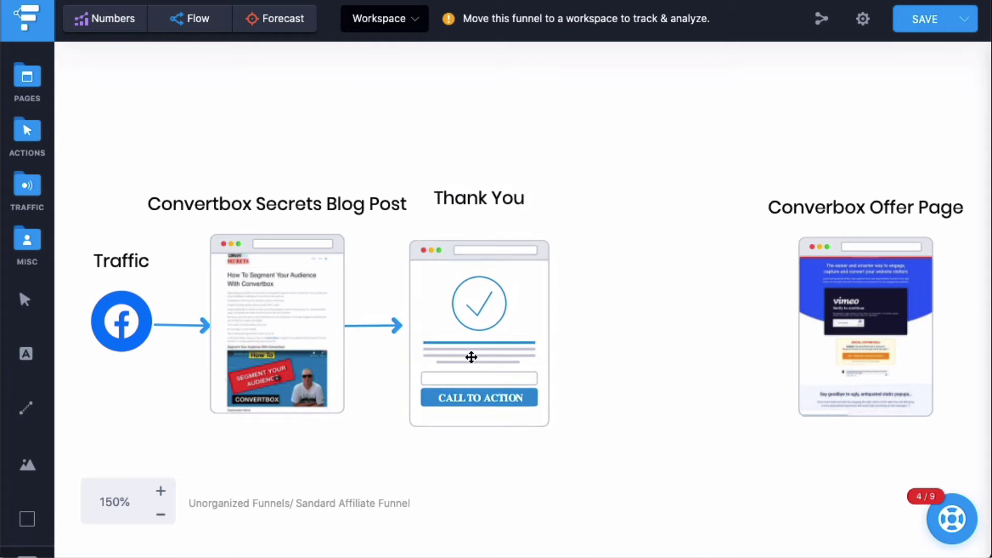
{"action": "left_click", "coordinate": [628, 361]}
{"action": "left_click", "coordinate": [464, 283]}
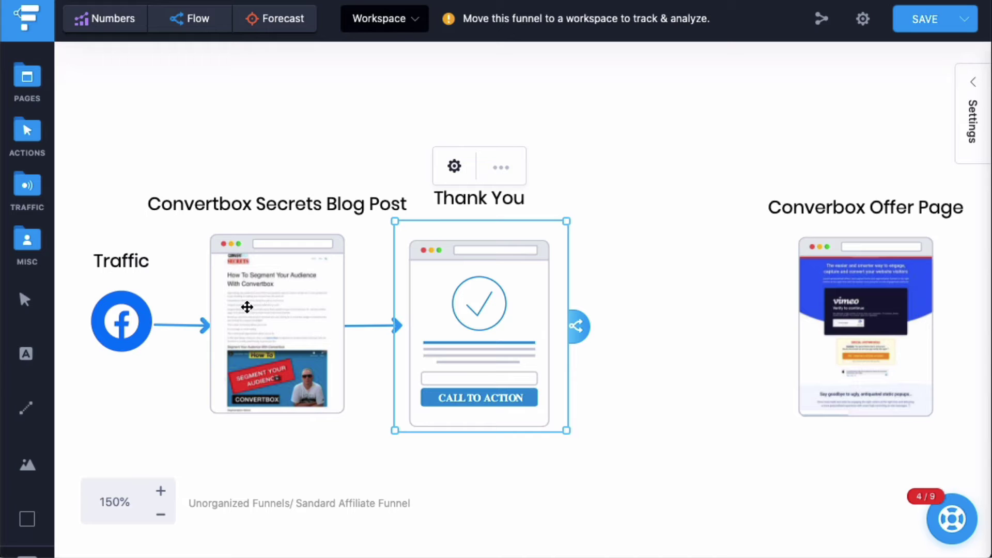
{"action": "scroll", "coordinate": [441, 305], "scroll_direction": "right", "scroll_amount": 1}
{"action": "left_click_drag", "start_coordinate": [441, 305], "coordinate": [432, 308]}
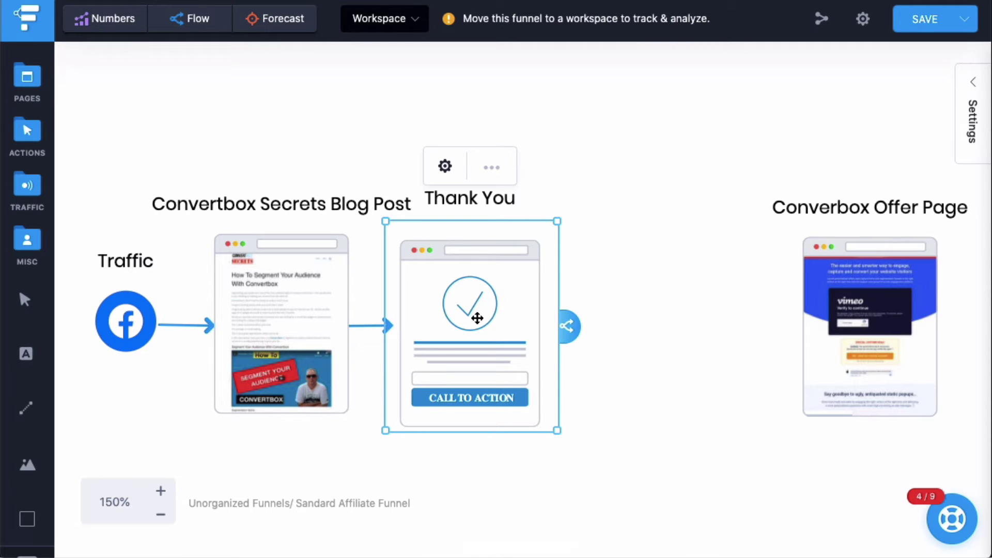
{"action": "left_click", "coordinate": [571, 325]}
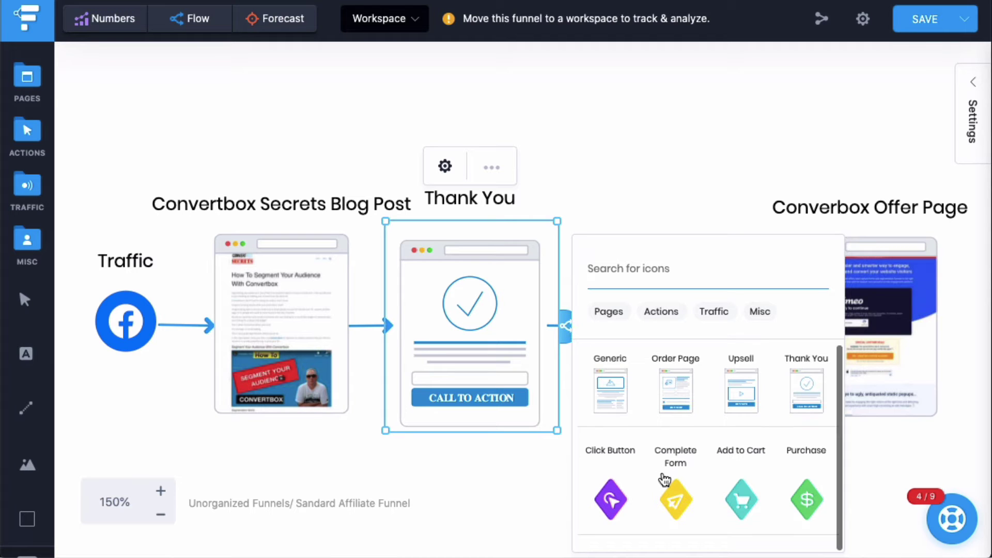
{"action": "scroll", "coordinate": [672, 475], "scroll_direction": "down", "scroll_amount": 1}
{"action": "left_click", "coordinate": [704, 170]}
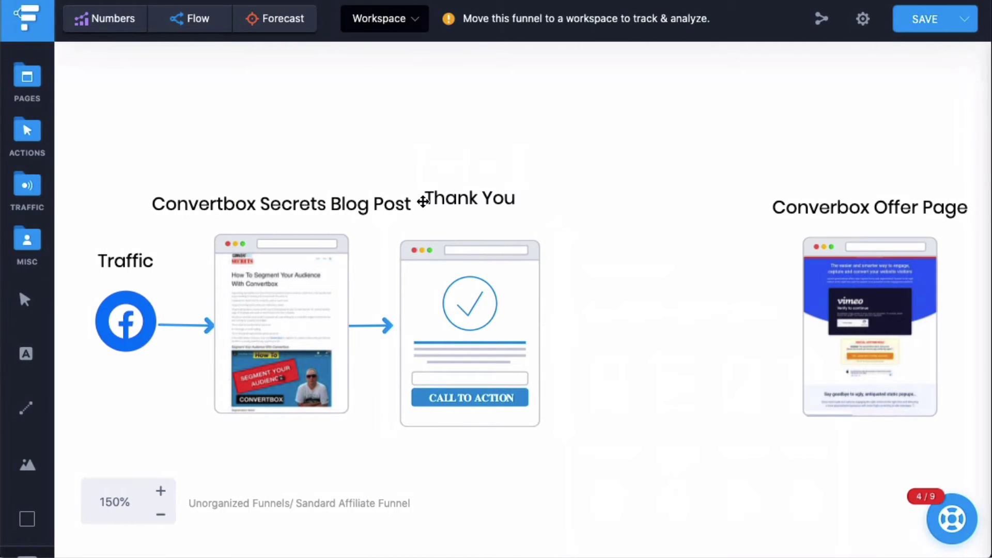
- Place an Email icon above the gap between the Thank You and Converbox Offer pages and connect the Thank You page to it
{"action": "left_click", "coordinate": [31, 127]}
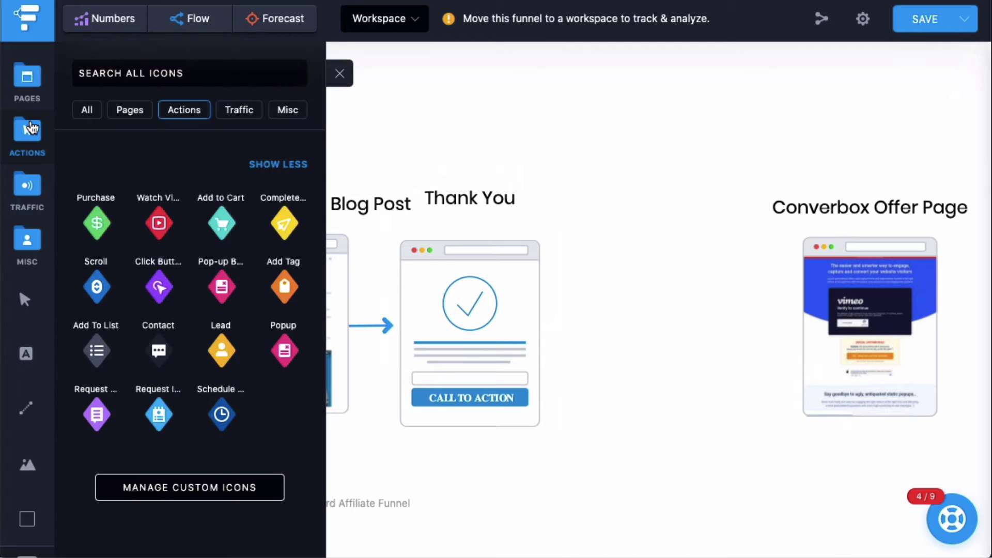
{"action": "left_click", "coordinate": [92, 110]}
{"action": "left_click", "coordinate": [140, 71]}
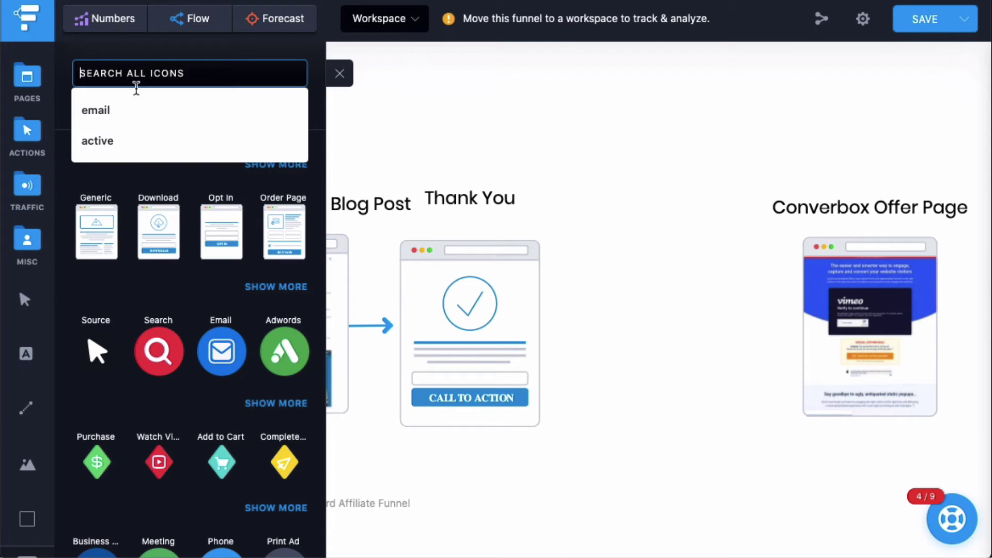
{"action": "left_click_drag", "start_coordinate": [216, 356], "coordinate": [651, 174]}
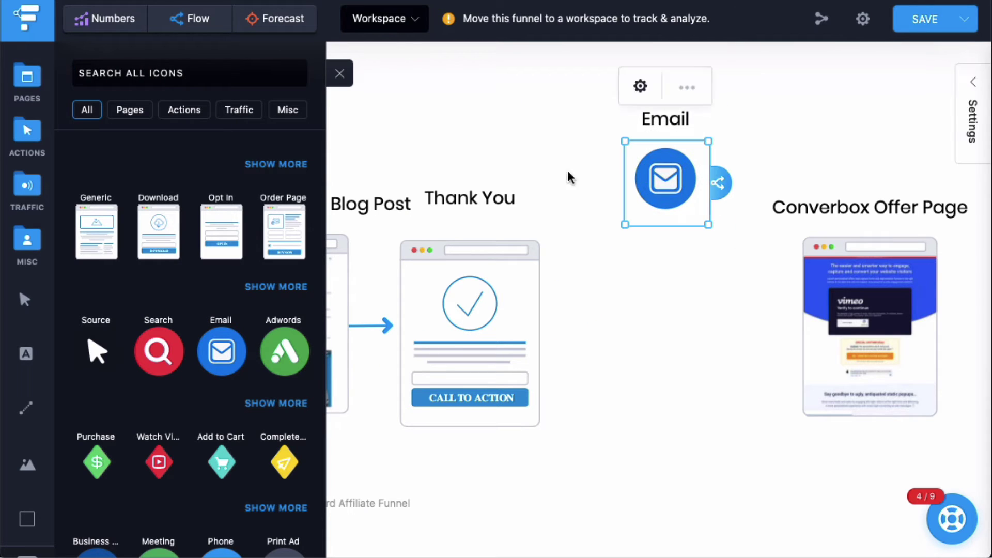
{"action": "left_click", "coordinate": [340, 75]}
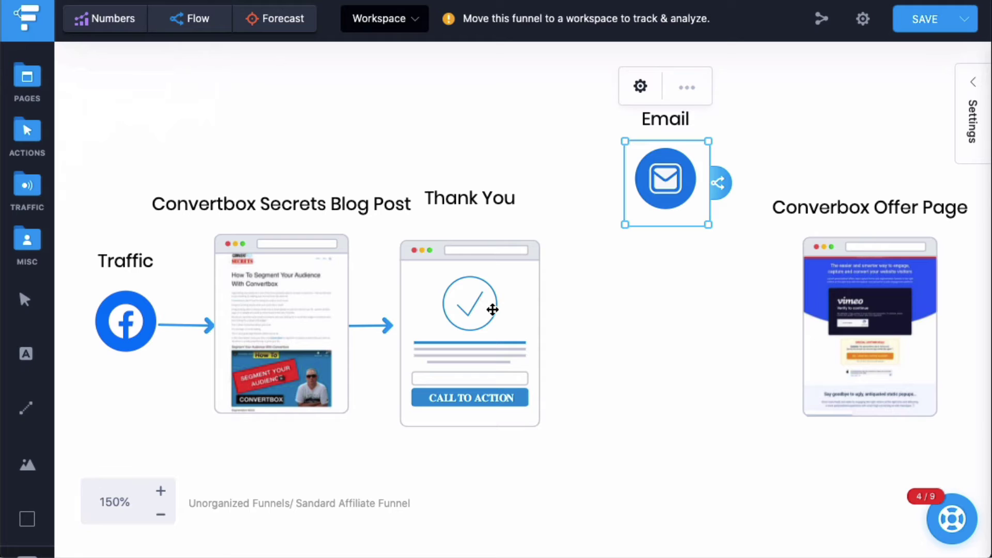
{"action": "left_click", "coordinate": [504, 312]}
{"action": "left_click_drag", "start_coordinate": [568, 330], "coordinate": [646, 175]}
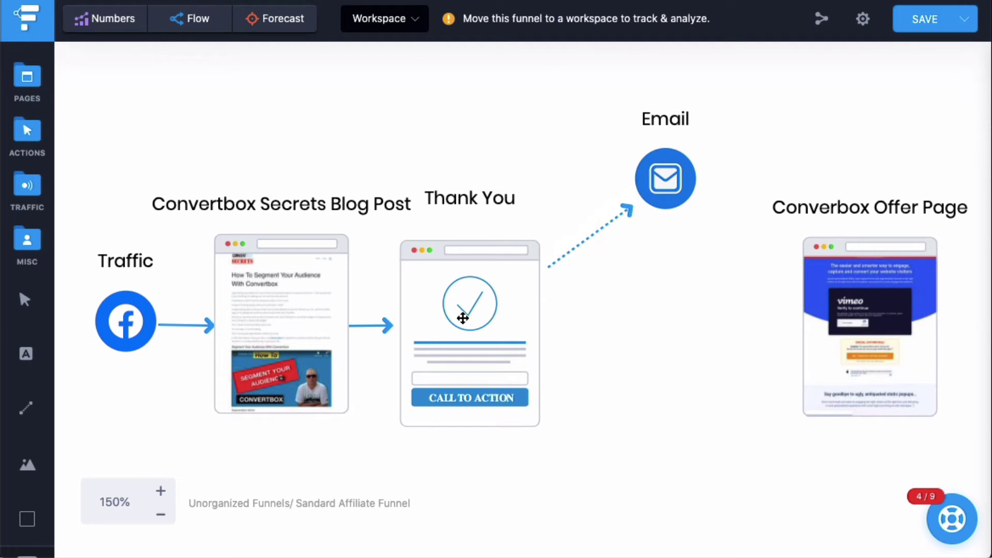
- Duplicate the Email icon, place the copy directly below it, and connect the first email to the second
{"action": "left_click", "coordinate": [660, 194]}
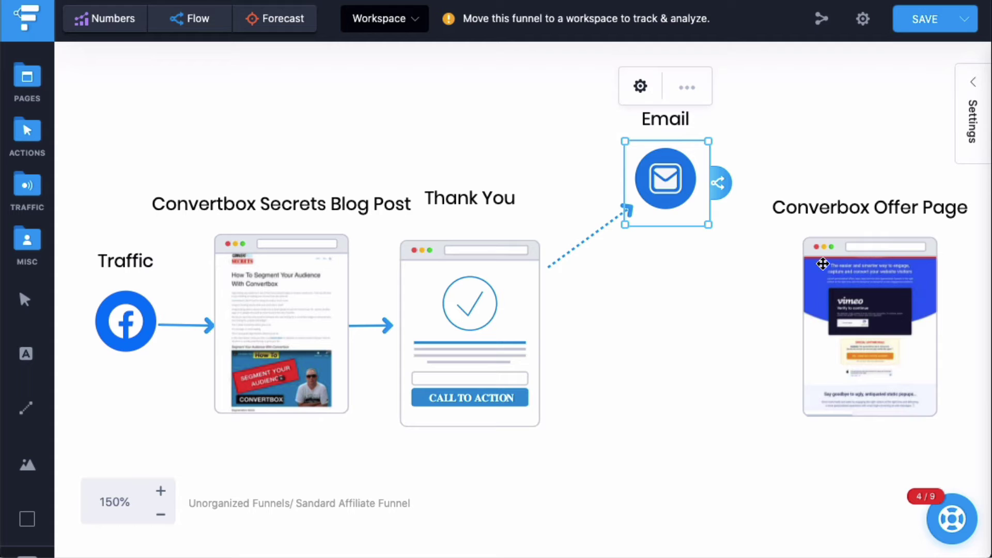
{"action": "right_click", "coordinate": [671, 180]}
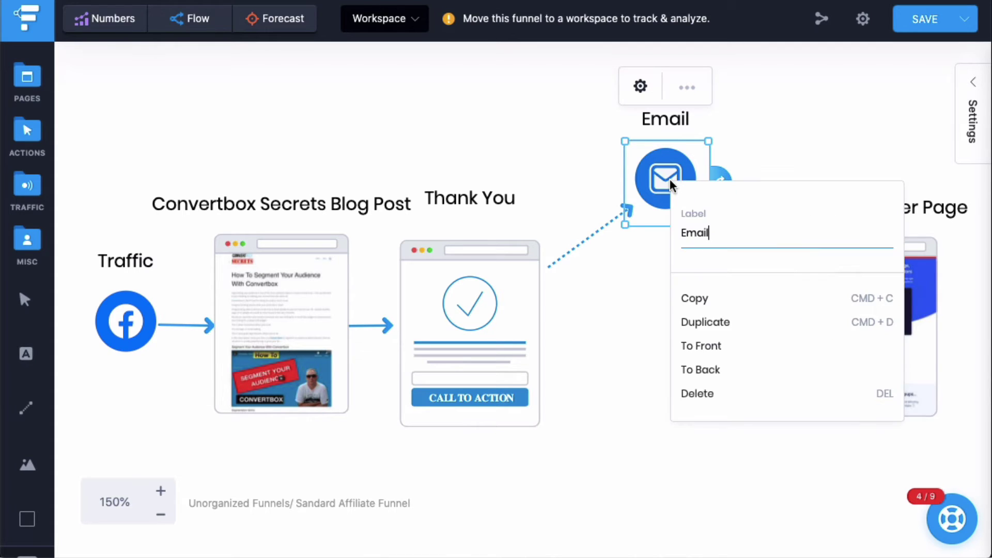
{"action": "left_click", "coordinate": [728, 321]}
{"action": "left_click_drag", "start_coordinate": [676, 195], "coordinate": [650, 289]}
{"action": "left_click", "coordinate": [650, 289]}
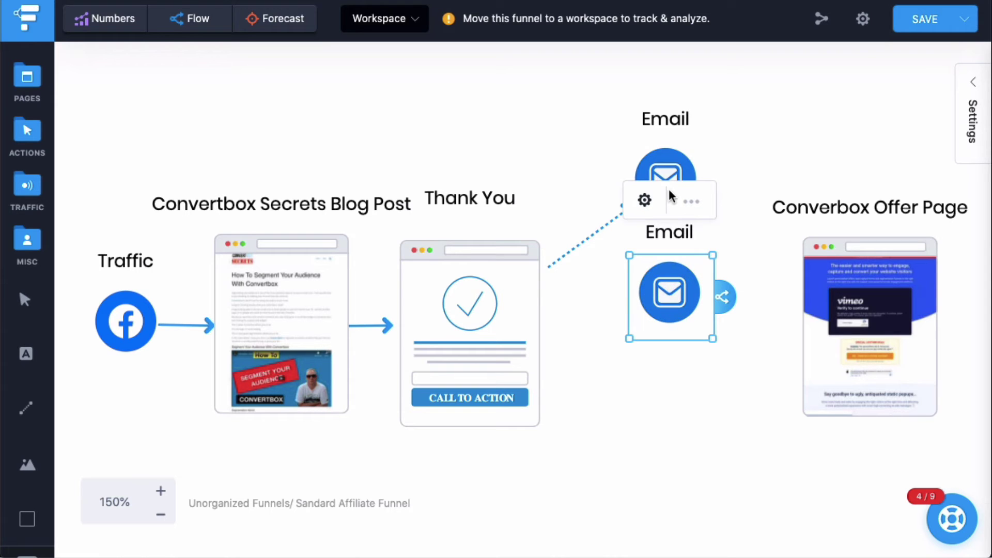
{"action": "left_click", "coordinate": [677, 172]}
{"action": "left_click_drag", "start_coordinate": [721, 183], "coordinate": [671, 299]}
- Duplicate the second Email icon, place the copy below it, and connect the second email to the third
{"action": "right_click", "coordinate": [671, 298]}
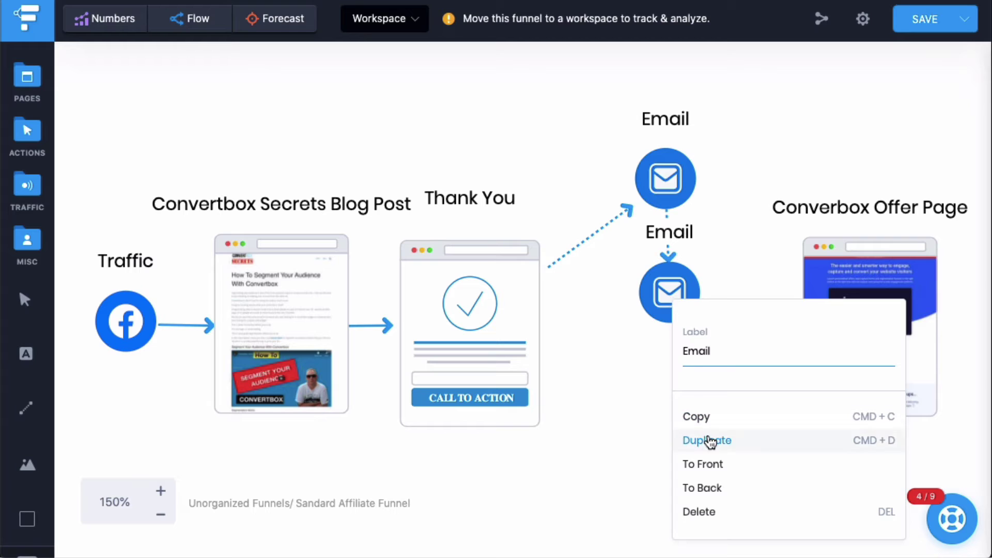
{"action": "left_click", "coordinate": [705, 438]}
{"action": "left_click_drag", "start_coordinate": [692, 330], "coordinate": [658, 391]}
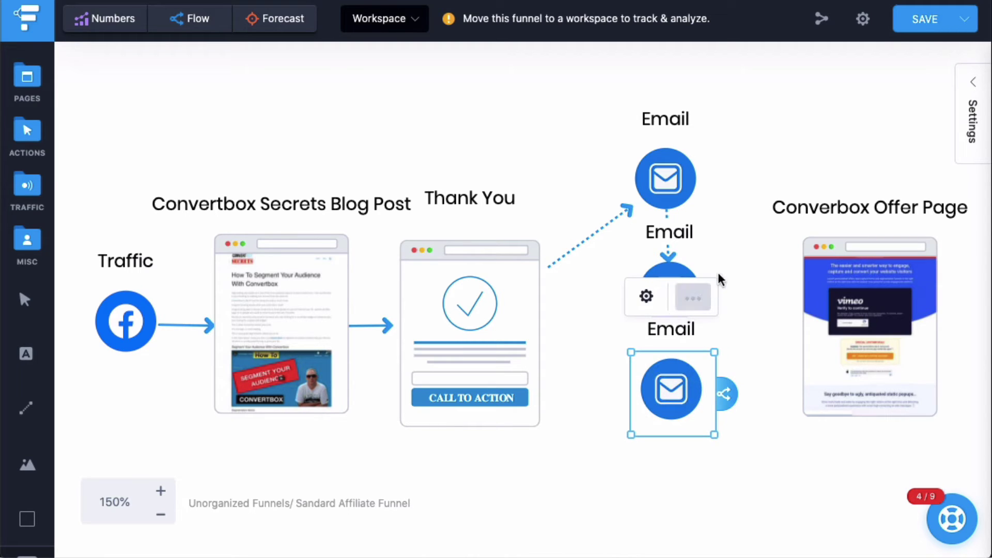
{"action": "left_click", "coordinate": [721, 282]}
{"action": "left_click_drag", "start_coordinate": [717, 295], "coordinate": [673, 388]}
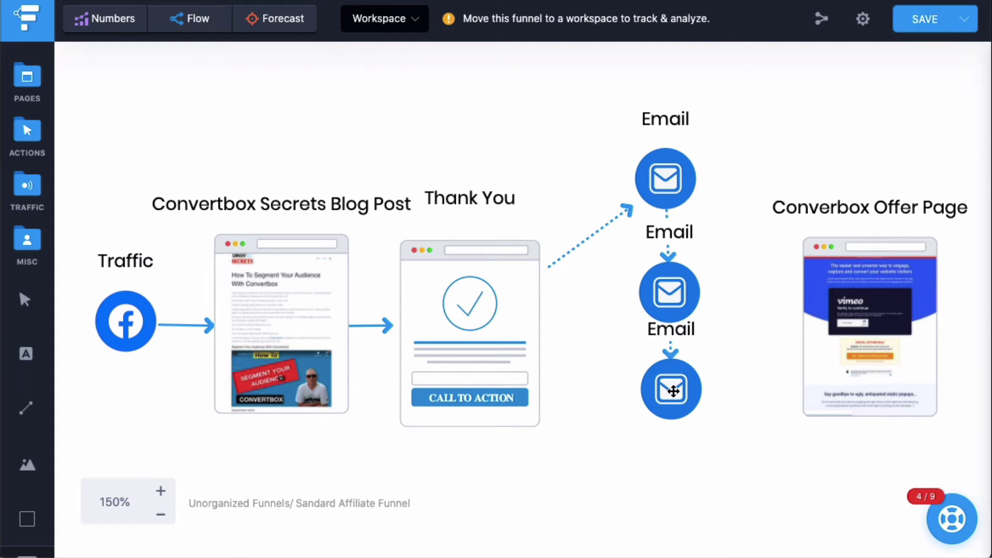
- Duplicate the third Email icon and place the copy at the end of the email column
{"action": "right_click", "coordinate": [672, 391]}
{"action": "left_click", "coordinate": [712, 452]}
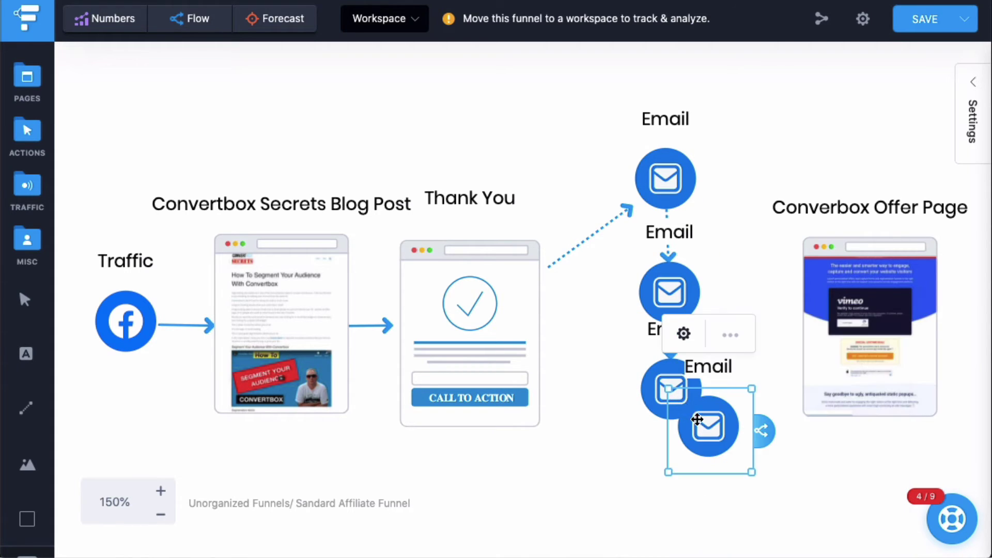
{"action": "left_click_drag", "start_coordinate": [697, 419], "coordinate": [658, 484]}
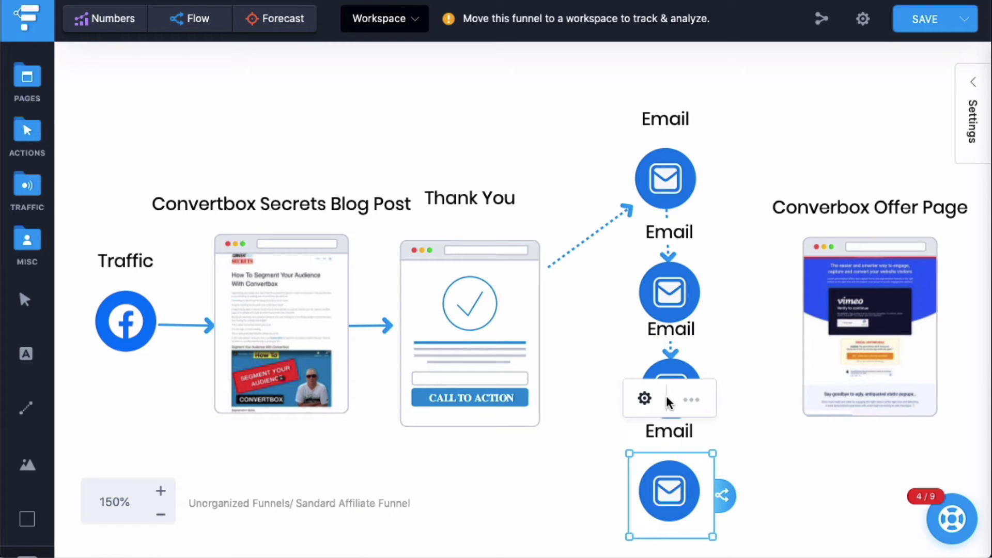
{"action": "left_click", "coordinate": [704, 394]}
{"action": "left_click", "coordinate": [697, 388]}
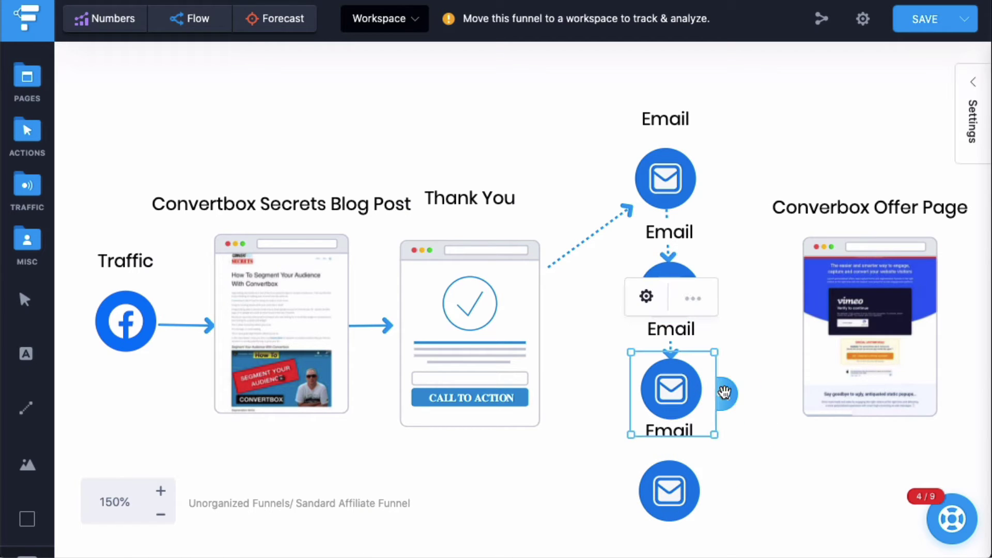
- Connect the third email to the fourth, and the fourth email to the Converbox Offer Page
{"action": "left_click_drag", "start_coordinate": [725, 393], "coordinate": [802, 336]}
{"action": "left_click", "coordinate": [692, 491]}
{"action": "left_click", "coordinate": [788, 144]}
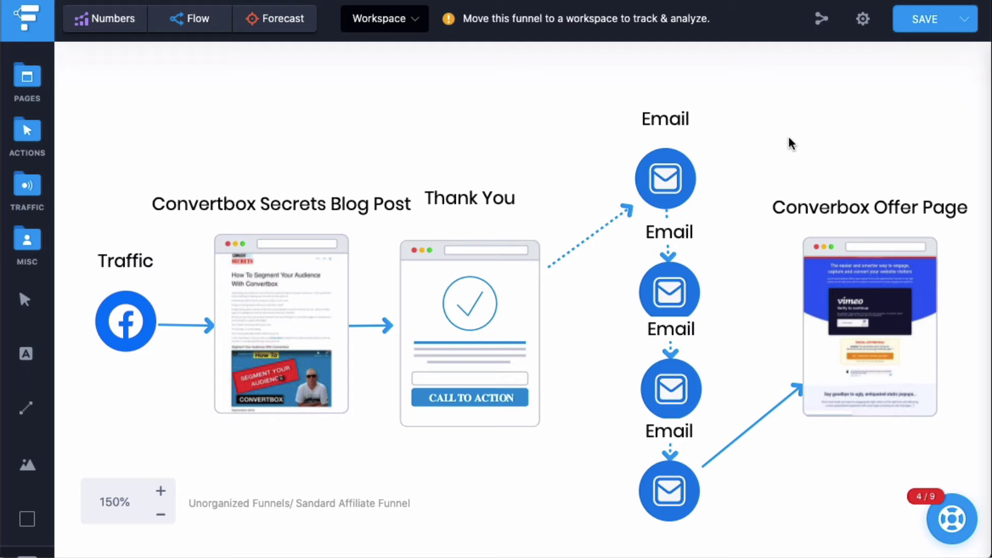
- Review the funnel flow from the Facebook traffic source through the blog post, Thank You page and emails to the offer page
{"action": "scroll", "coordinate": [618, 138], "scroll_direction": "right", "scroll_amount": 2}
{"action": "scroll", "coordinate": [96, 334], "scroll_direction": "left", "scroll_amount": 5}
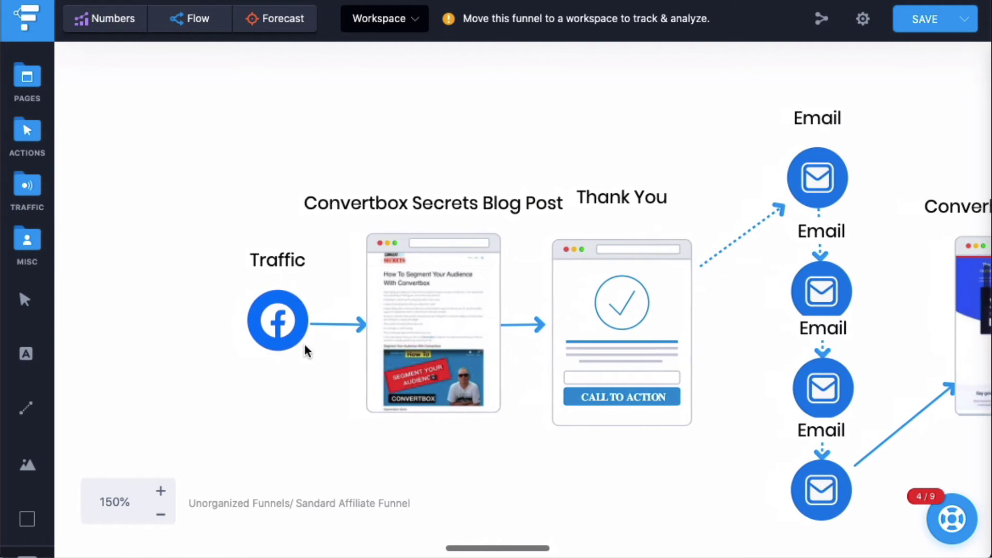
{"action": "scroll", "coordinate": [442, 370], "scroll_direction": "right", "scroll_amount": 2}
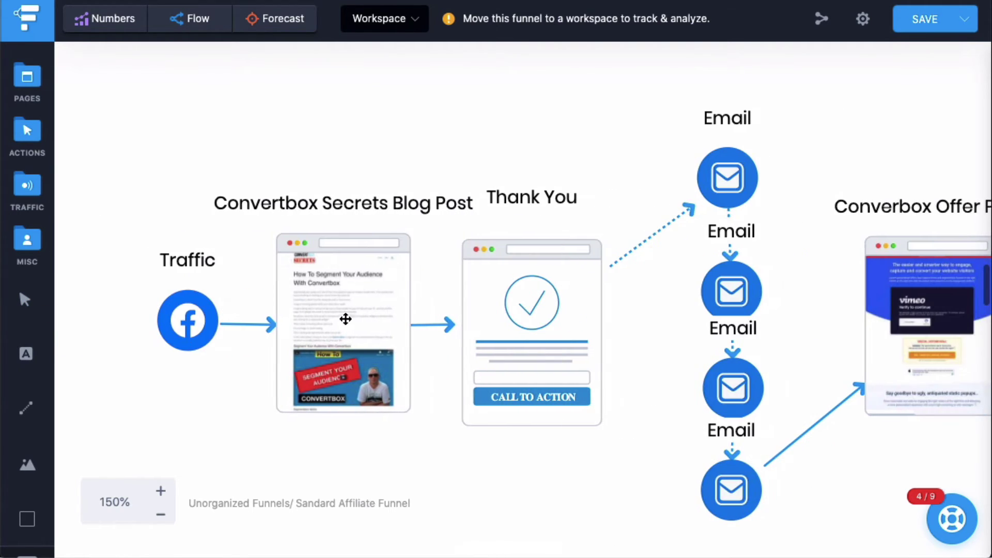
{"action": "scroll", "coordinate": [346, 318], "scroll_direction": "right", "scroll_amount": 2}
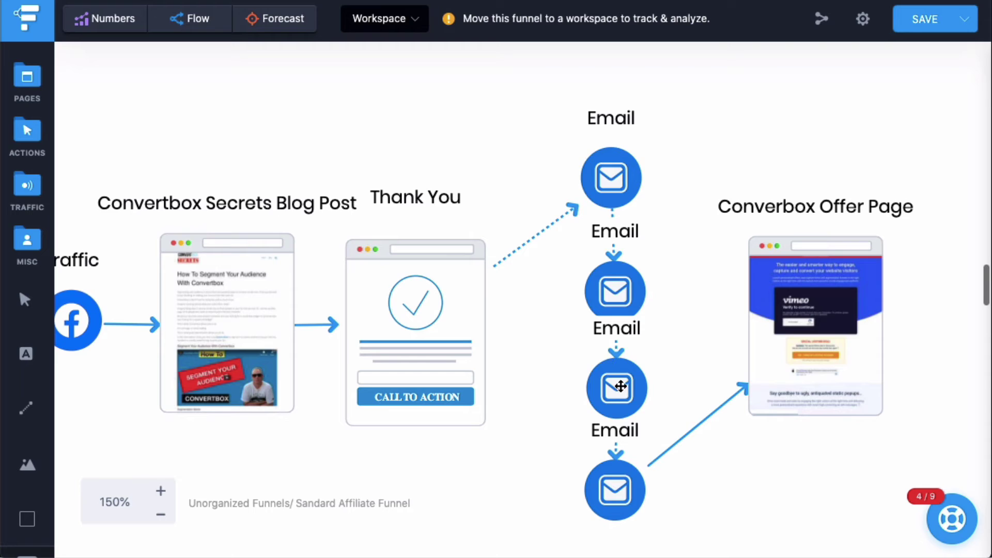
{"action": "left_click", "coordinate": [620, 386]}
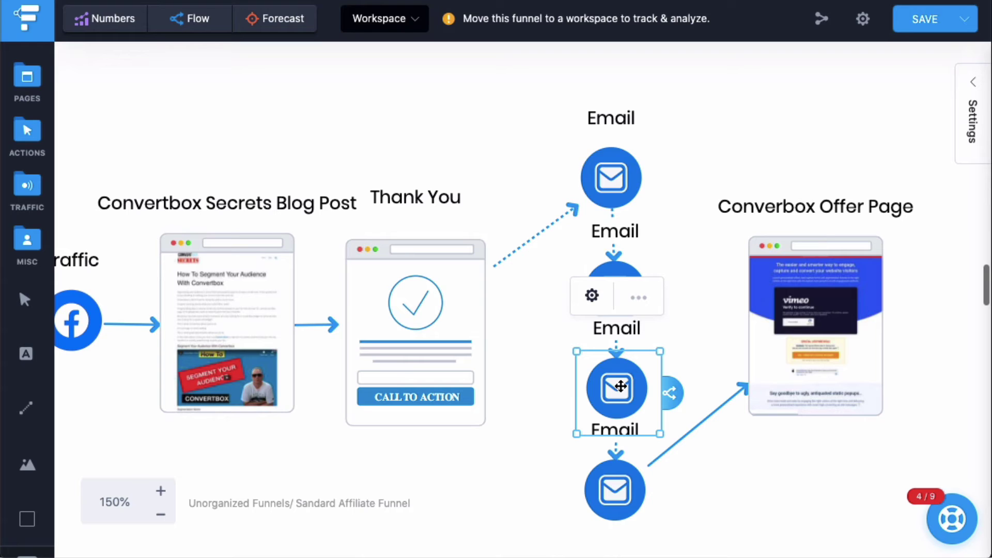
{"action": "left_click", "coordinate": [635, 500]}
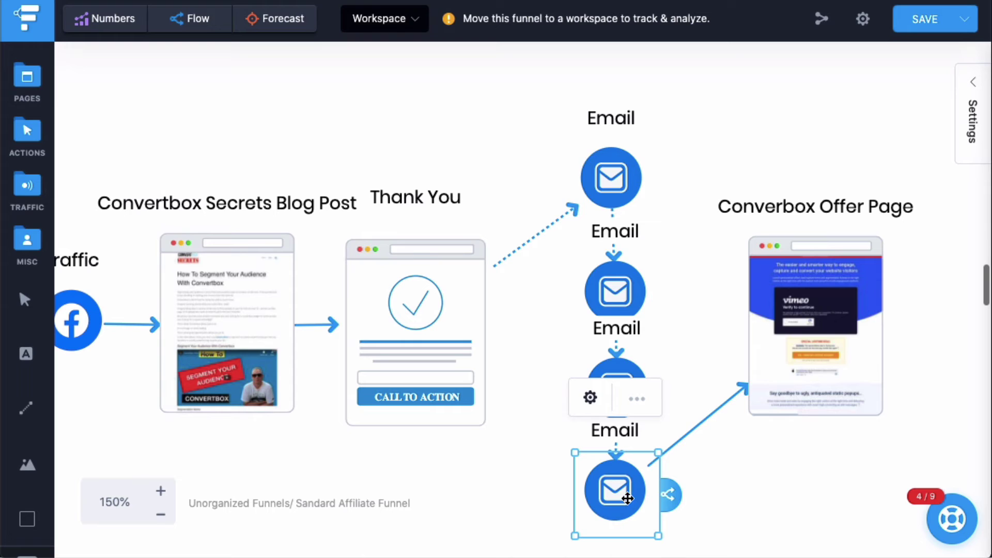
{"action": "left_click", "coordinate": [788, 491]}
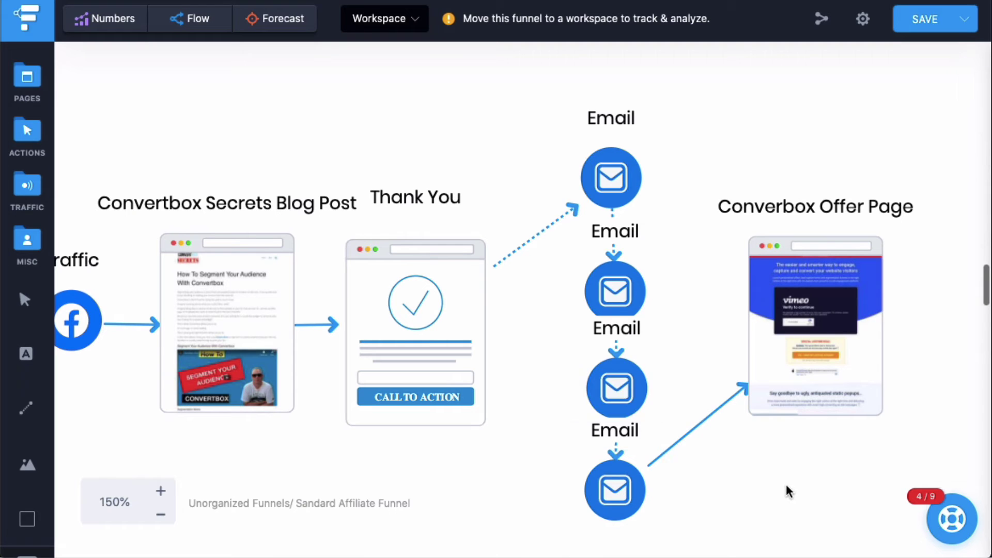
{"action": "scroll", "coordinate": [788, 491], "scroll_direction": "left", "scroll_amount": 3}
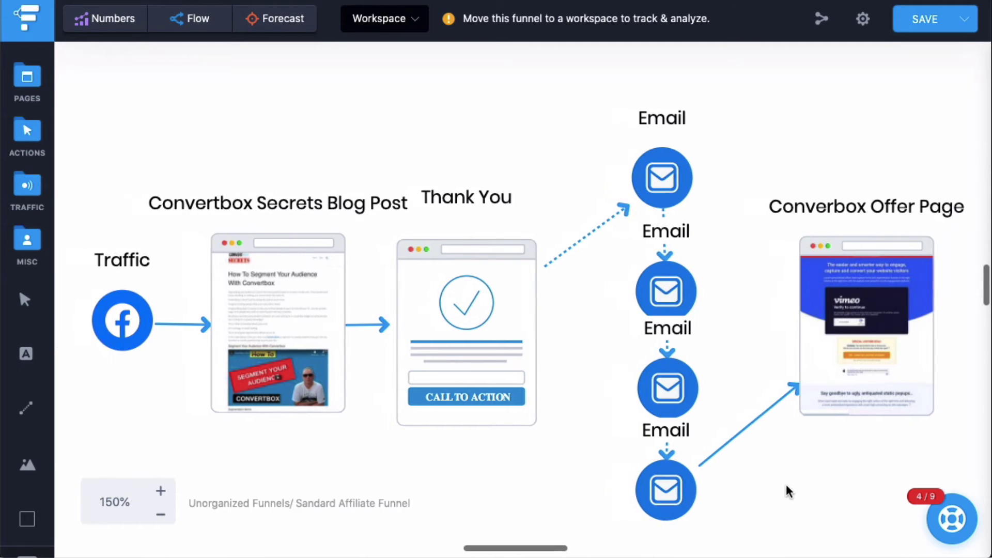
{"action": "scroll", "coordinate": [786, 491], "scroll_direction": "right", "scroll_amount": 1}
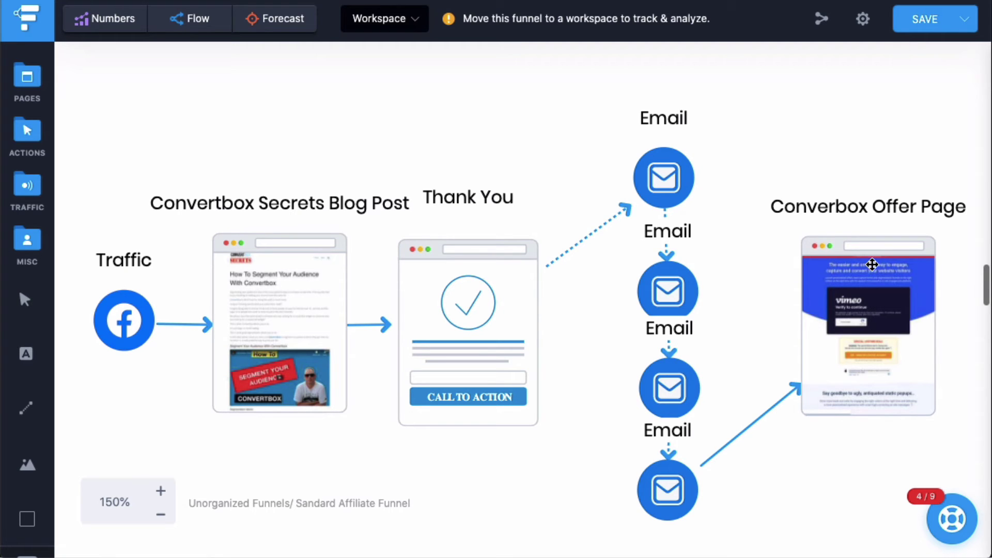
{"action": "scroll", "coordinate": [816, 469], "scroll_direction": "down", "scroll_amount": 2}
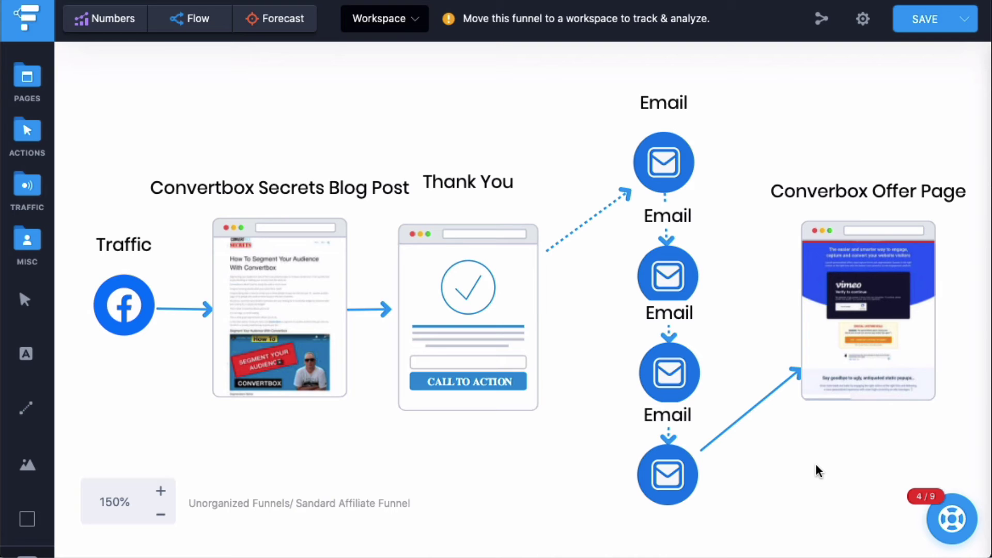
- Reposition the Thank You page about midway between the blog post and the email column, roughly level with the blog post
{"action": "left_click_drag", "start_coordinate": [457, 328], "coordinate": [488, 308]}
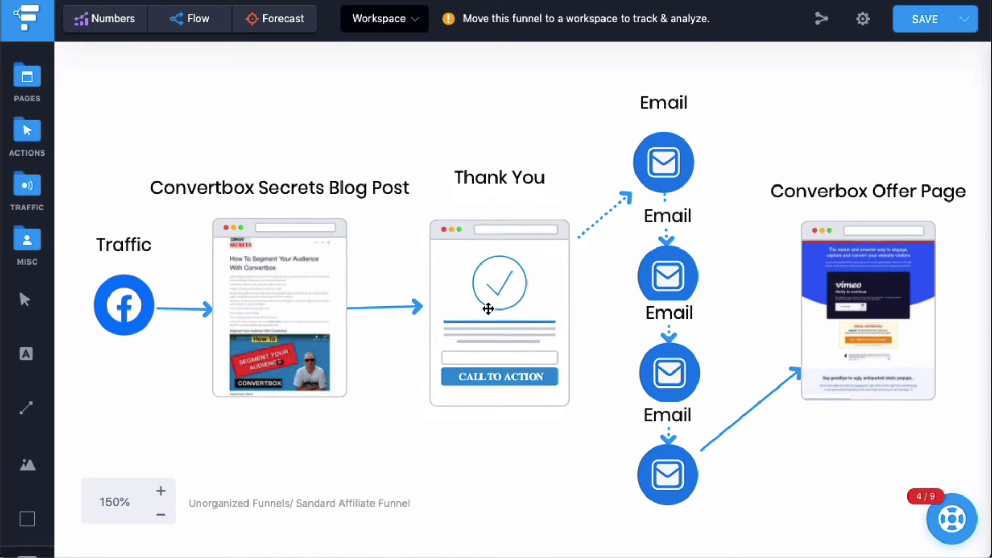
{"action": "left_click", "coordinate": [489, 311]}
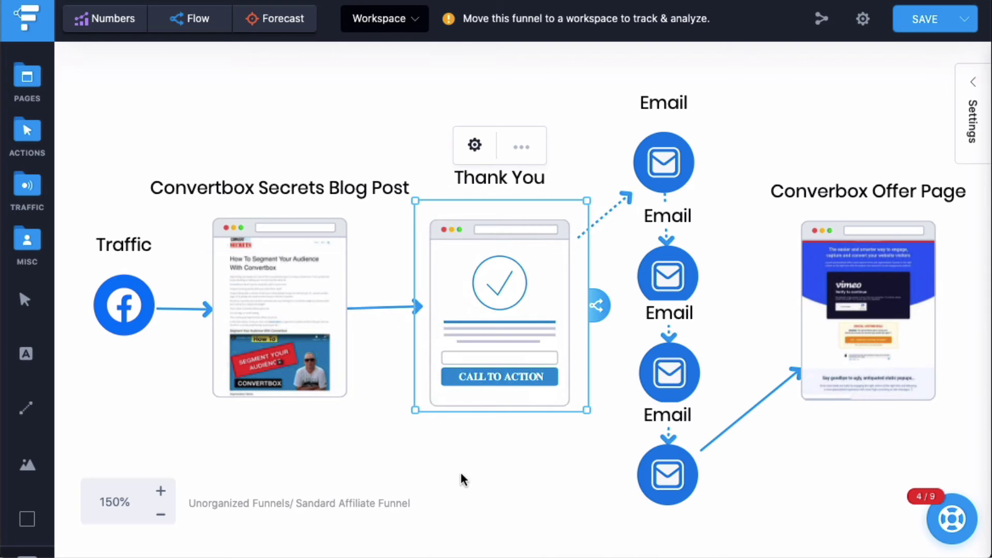
{"action": "left_click", "coordinate": [297, 345]}
{"action": "left_click", "coordinate": [477, 290]}
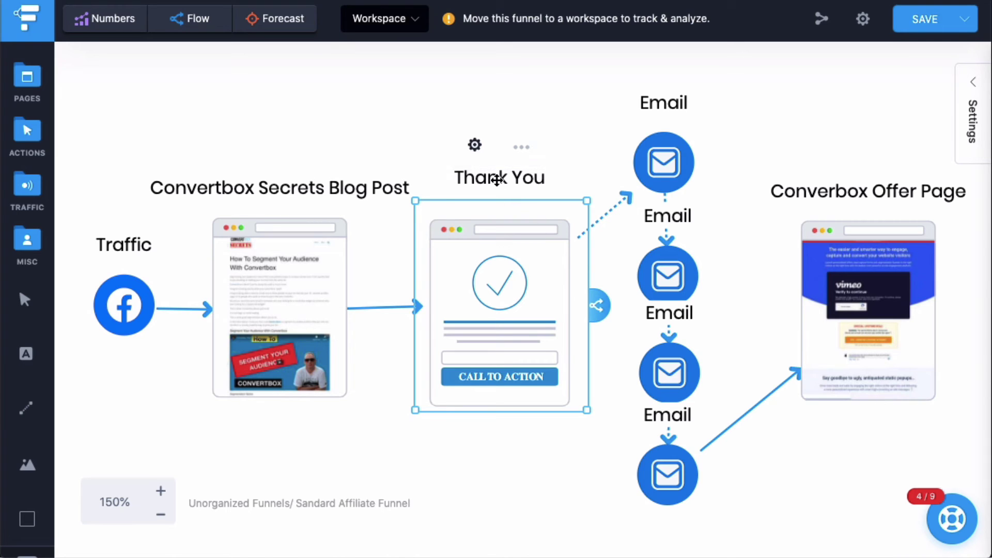
{"action": "left_click", "coordinate": [596, 156]}
{"action": "left_click", "coordinate": [497, 179]}
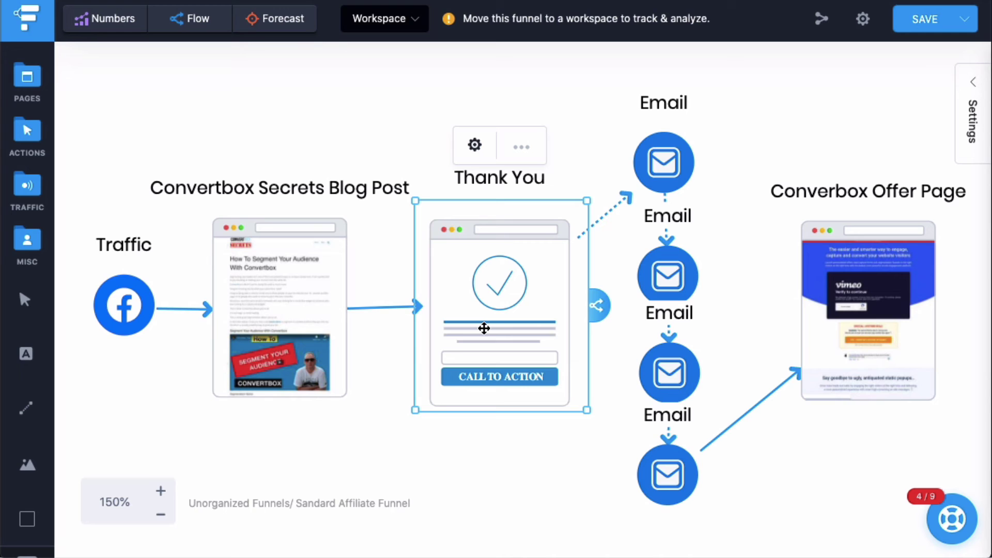
{"action": "mouse_move", "coordinate": [484, 328]}
{"action": "left_mouse_down"}
{"action": "mouse_move", "coordinate": [480, 343]}
{"action": "mouse_move", "coordinate": [483, 336]}
{"action": "left_mouse_up"}
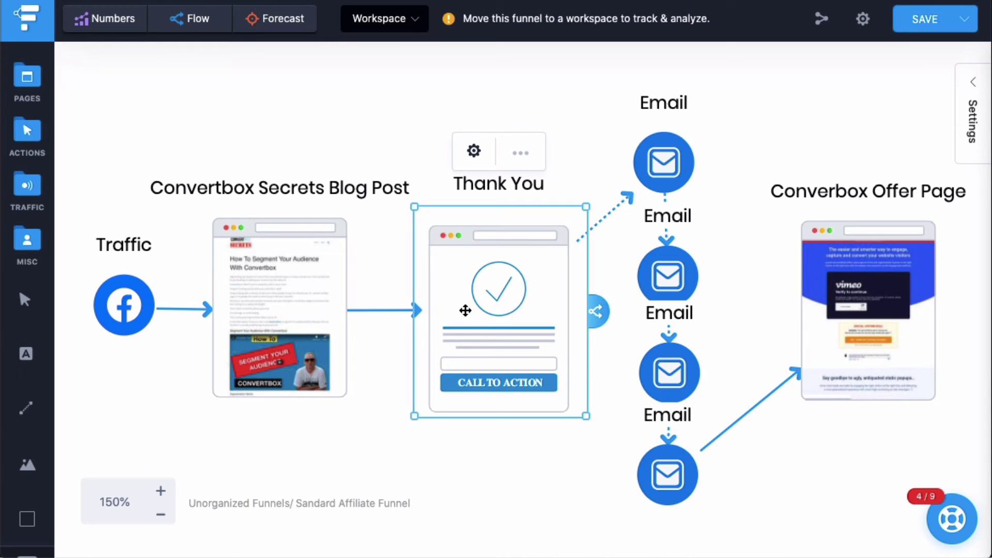
{"action": "left_click", "coordinate": [287, 294]}
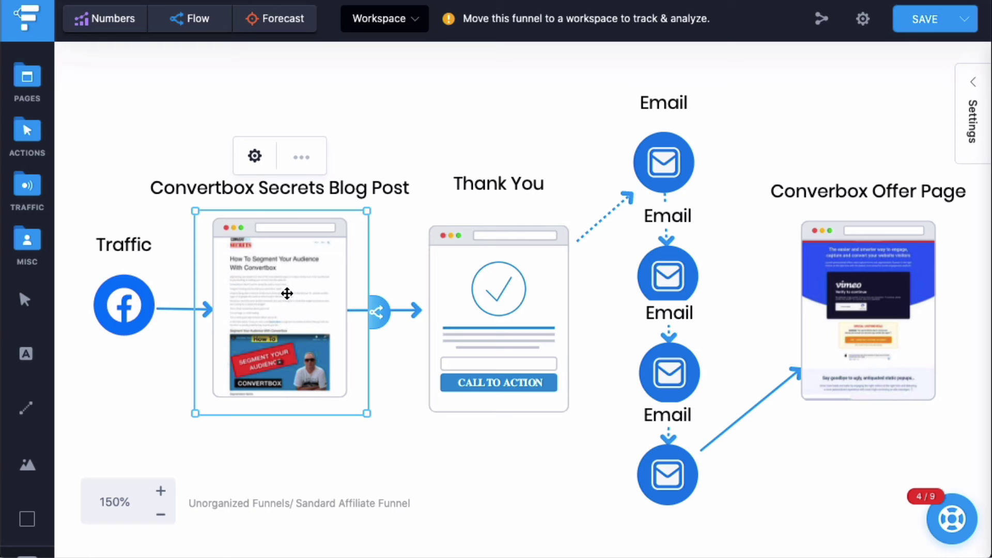
{"action": "left_click", "coordinate": [469, 305]}
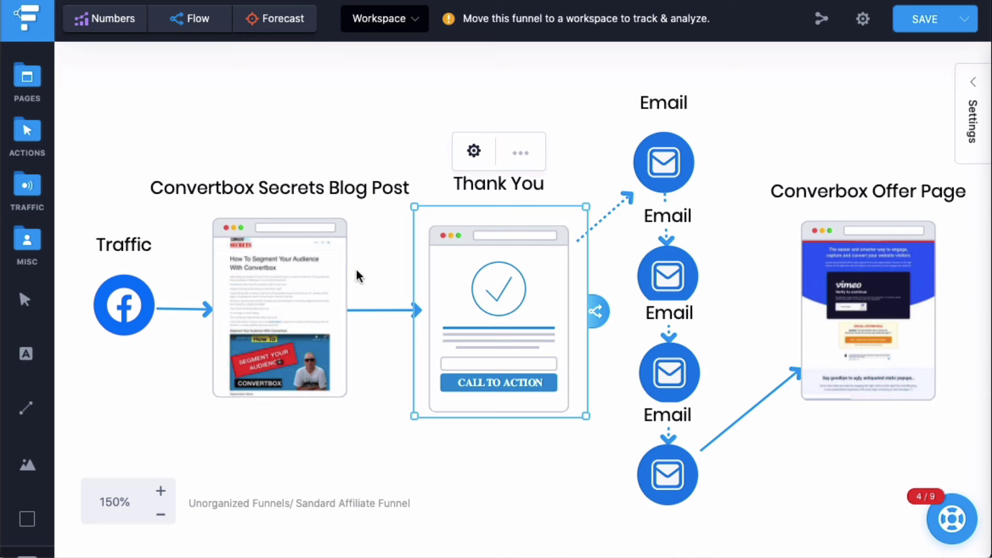
{"action": "left_click", "coordinate": [292, 279]}
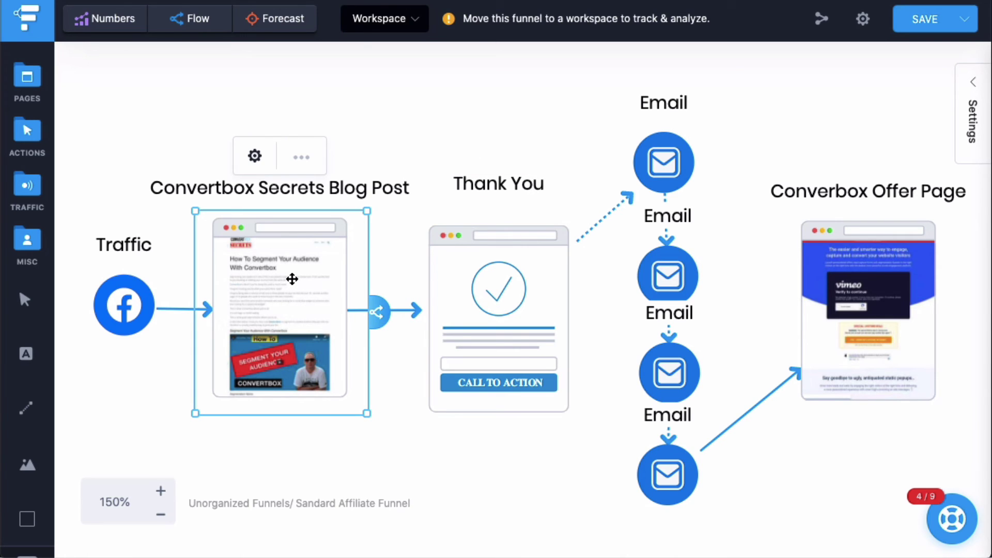
- Connect the Thank You page directly to the Converbox Offer Page and move the Thank You page over to the offer page
{"action": "left_click", "coordinate": [511, 290]}
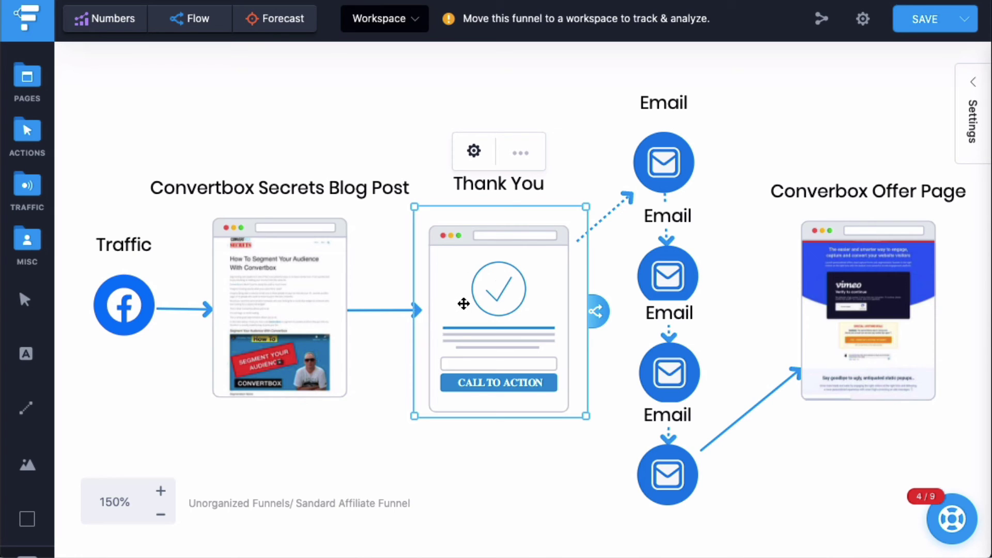
{"action": "left_click_drag", "start_coordinate": [595, 311], "coordinate": [819, 306]}
{"action": "left_click_drag", "start_coordinate": [496, 312], "coordinate": [775, 298]}
- Pull the first Email icon out of the email column and delete its two connections and the blog post's link to the Thank You page
{"action": "left_click_drag", "start_coordinate": [682, 196], "coordinate": [544, 199]}
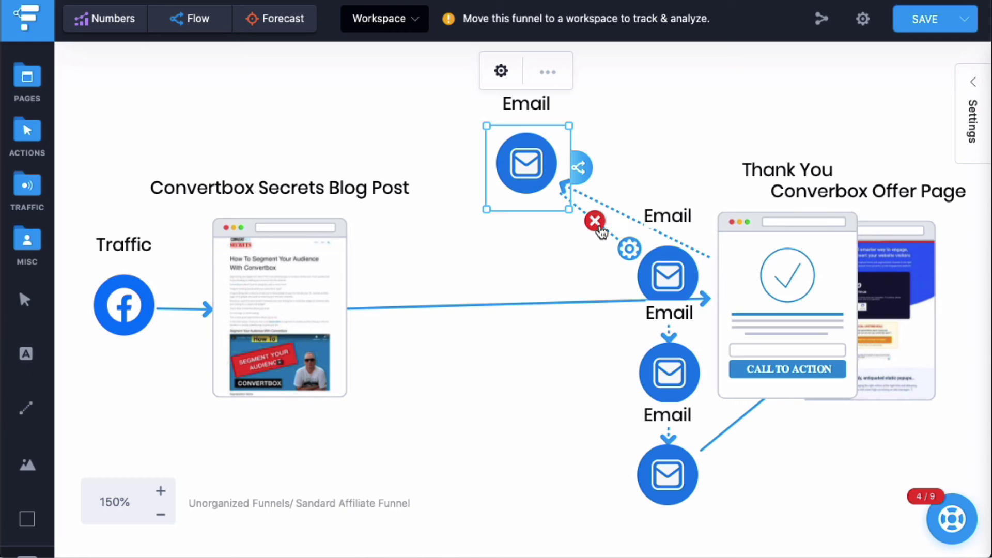
{"action": "left_click", "coordinate": [599, 228]}
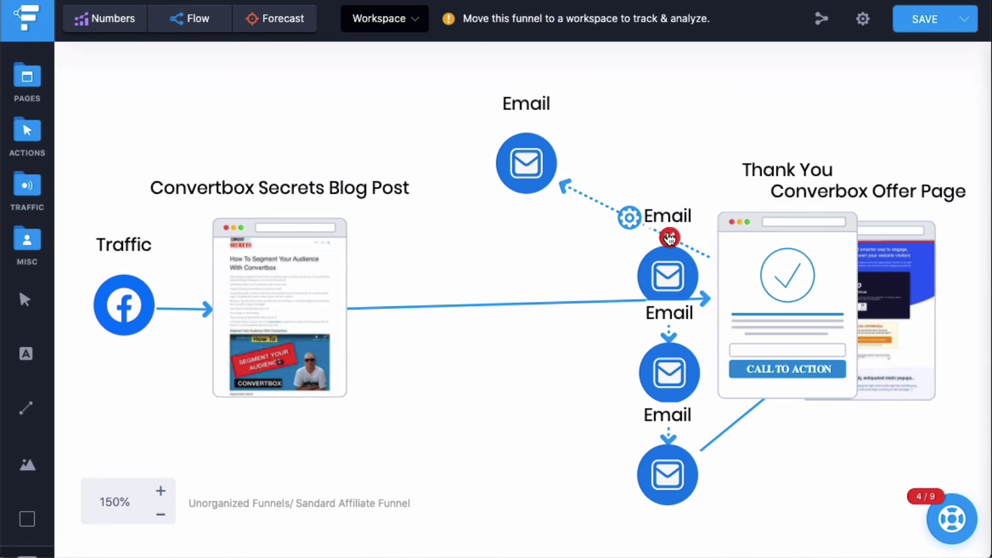
{"action": "left_click", "coordinate": [670, 237]}
{"action": "mouse_move", "coordinate": [604, 295]}
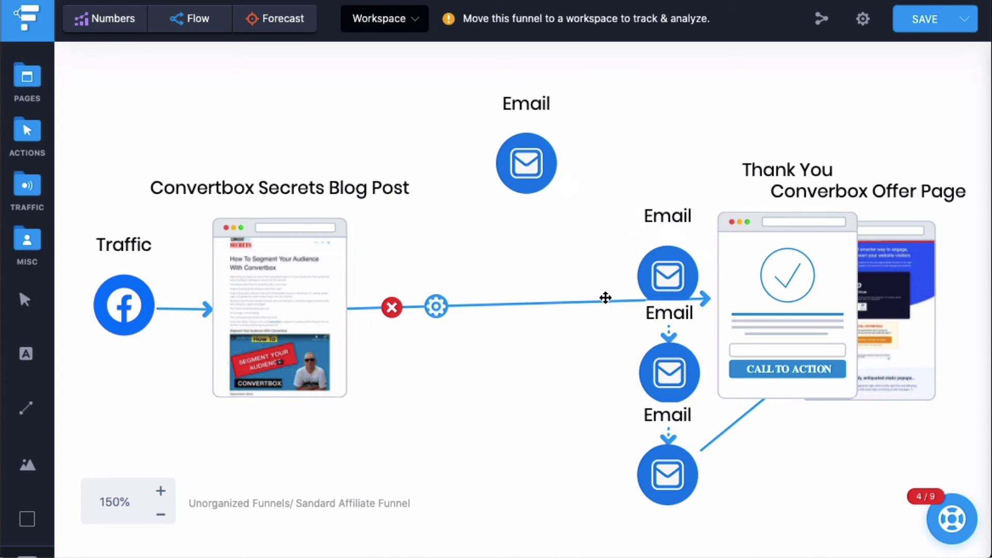
{"action": "left_click", "coordinate": [396, 309]}
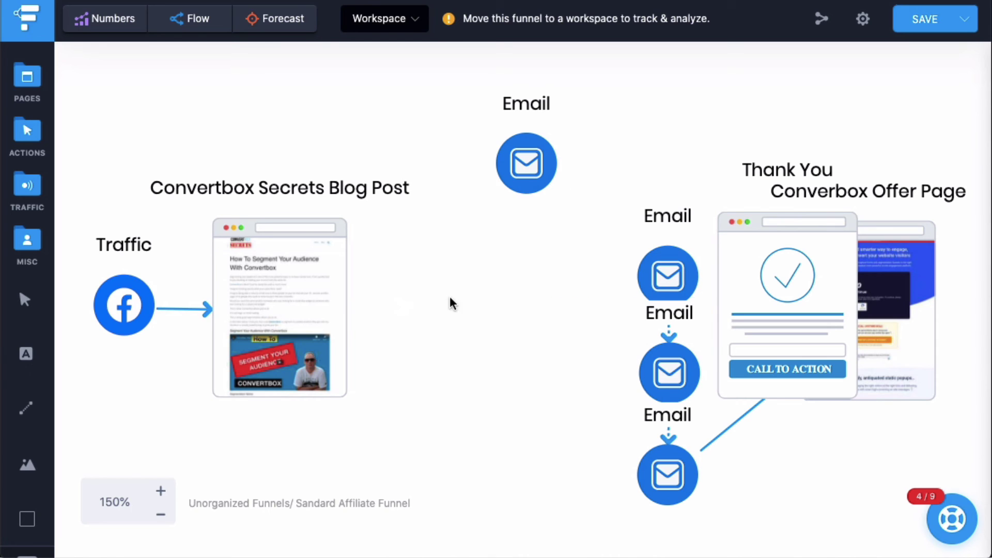
- Move the Thank You page back beside the blog post and relabel it "Free Course"
{"action": "left_click", "coordinate": [654, 290]}
{"action": "left_click_drag", "start_coordinate": [786, 295], "coordinate": [454, 312]}
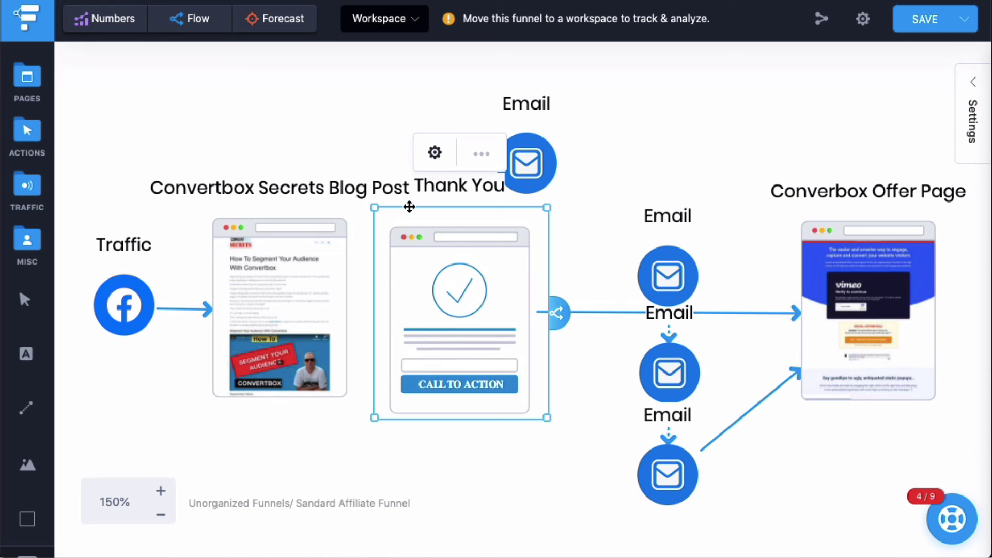
{"action": "left_click", "coordinate": [435, 152]}
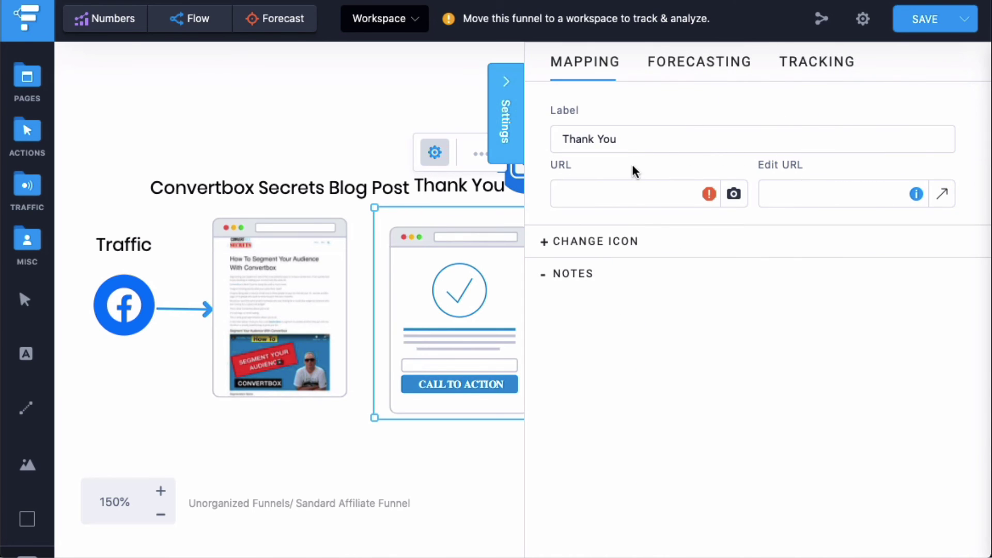
{"action": "type", "text": "Fr"}
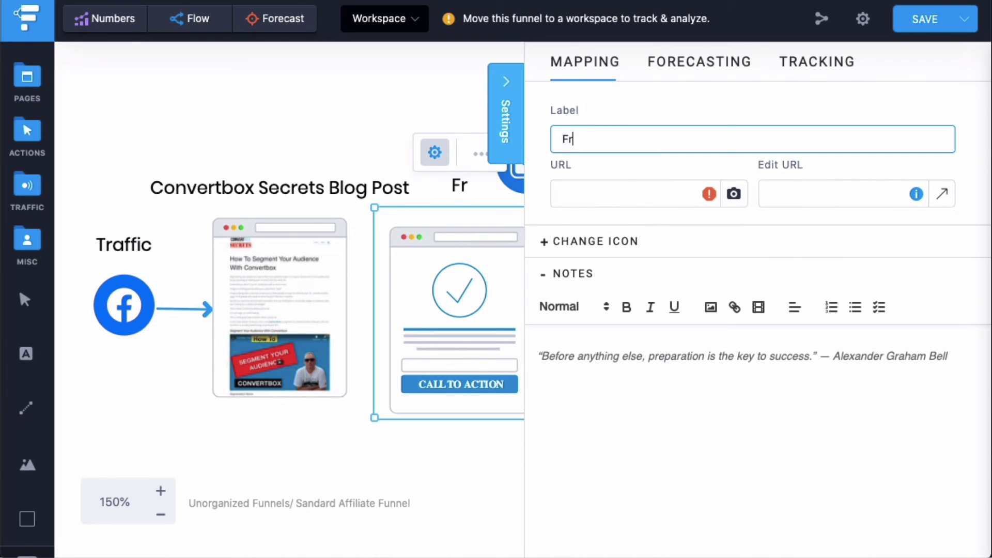
{"action": "type", "text": "ee Course"}
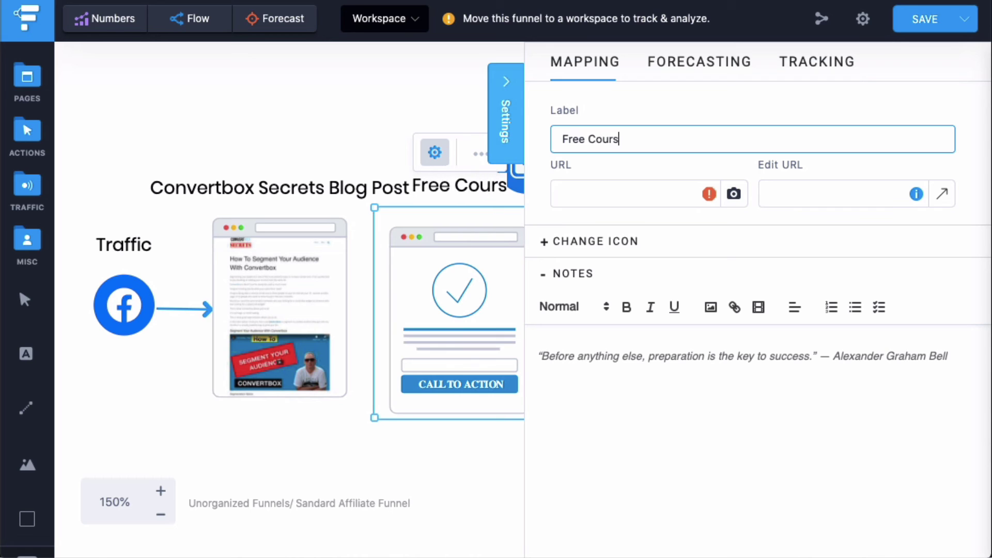
{"action": "left_click", "coordinate": [388, 87]}
- Shift the Facebook traffic icon and the blog post farther from the emails, and place the Free Course page close beside the blog post
{"action": "left_click_drag", "start_coordinate": [235, 310], "coordinate": [70, 312]}
{"action": "left_click", "coordinate": [208, 312]}
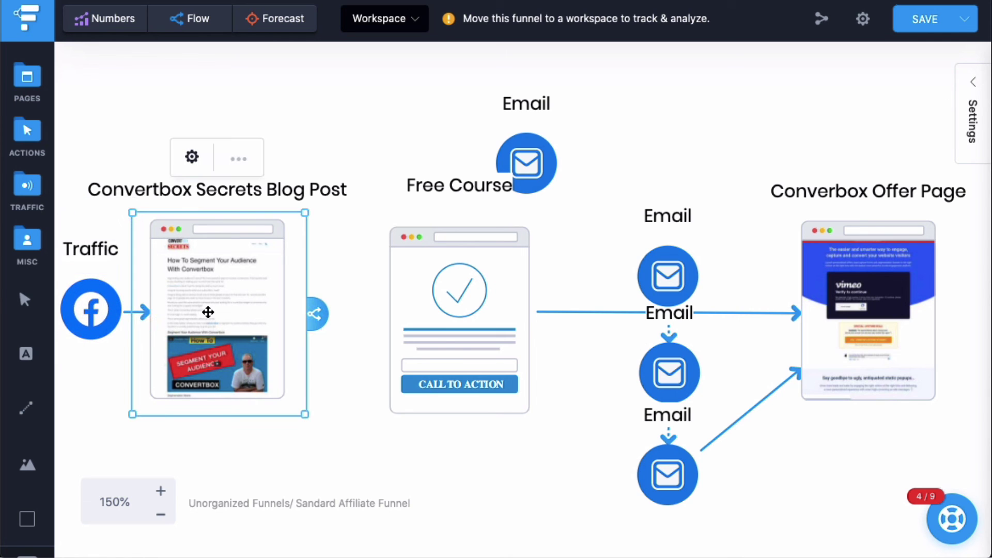
{"action": "left_click_drag", "start_coordinate": [420, 312], "coordinate": [387, 304]}
{"action": "left_click", "coordinate": [386, 304]}
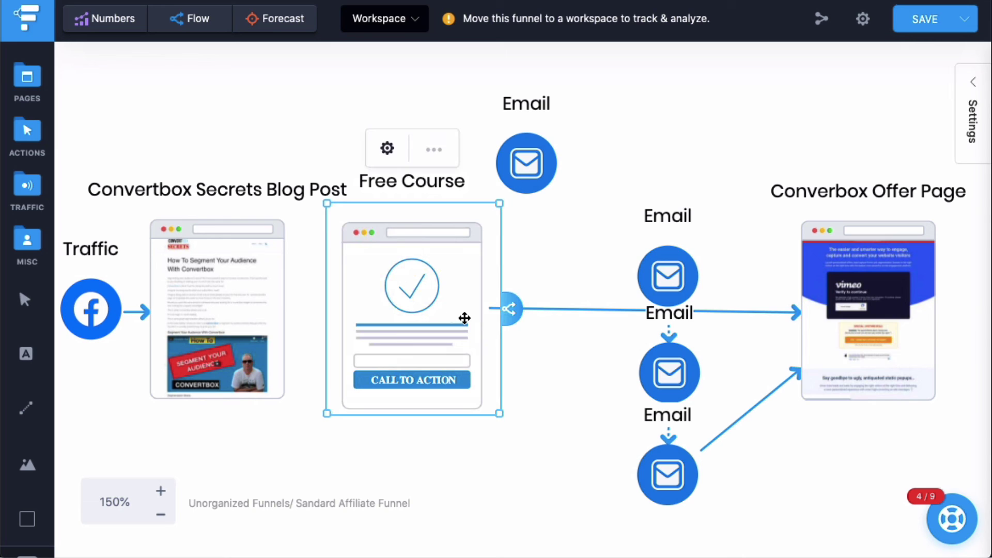
- Delete the connection between the Free Course page and the Converbox Offer Page
{"action": "left_click", "coordinate": [510, 316]}
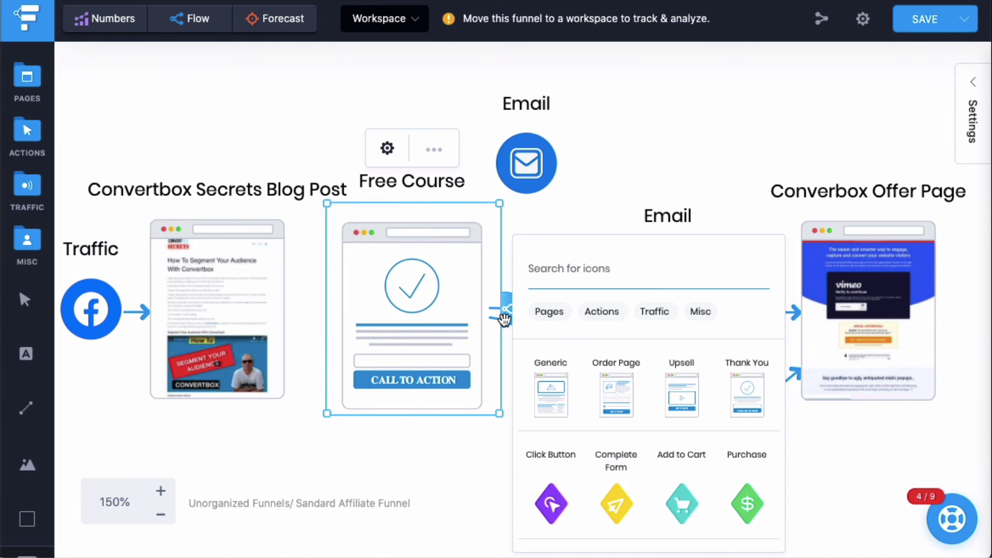
{"action": "left_click", "coordinate": [659, 175]}
{"action": "left_click", "coordinate": [538, 307]}
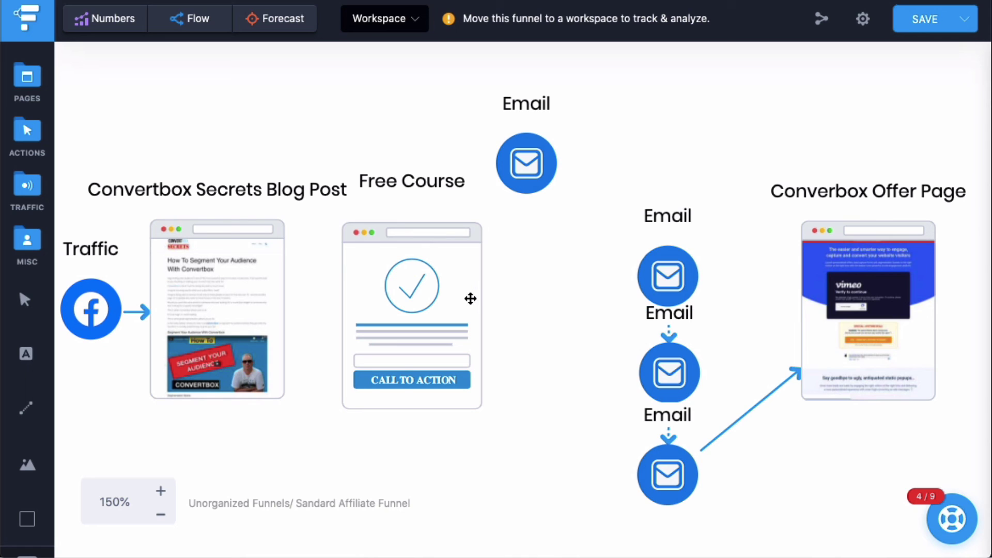